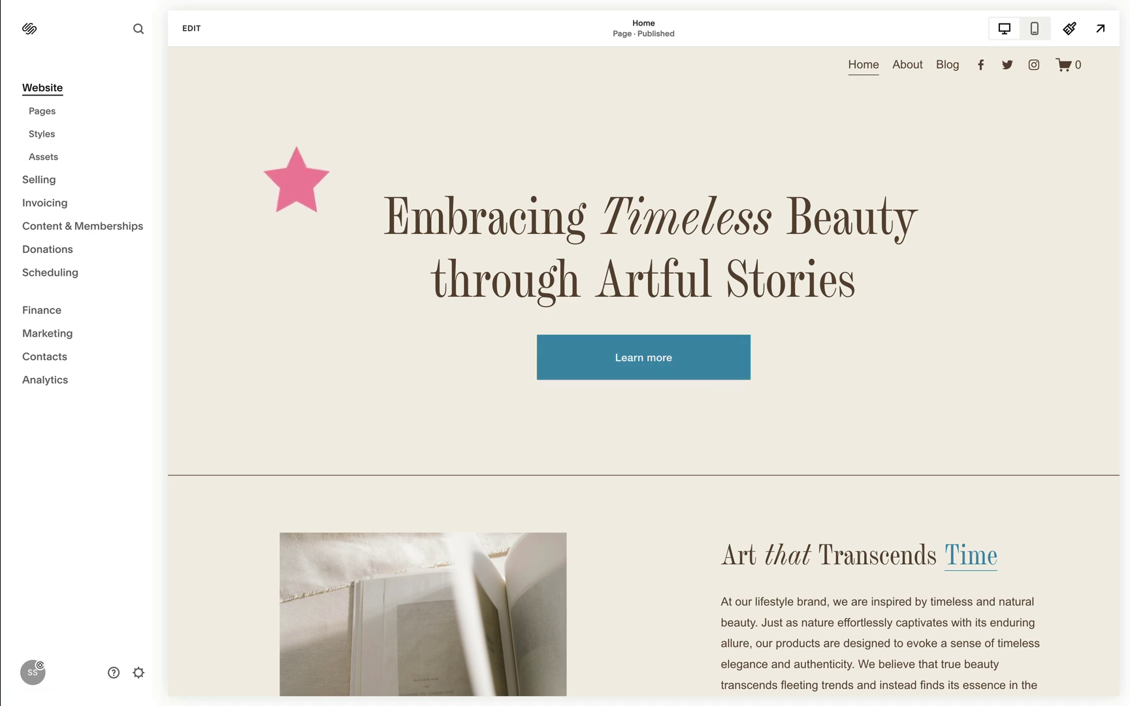
Process custom-arrow.png as a 50 px wide PNG at 100% quality, with the height cleared.
left_click(191, 28)
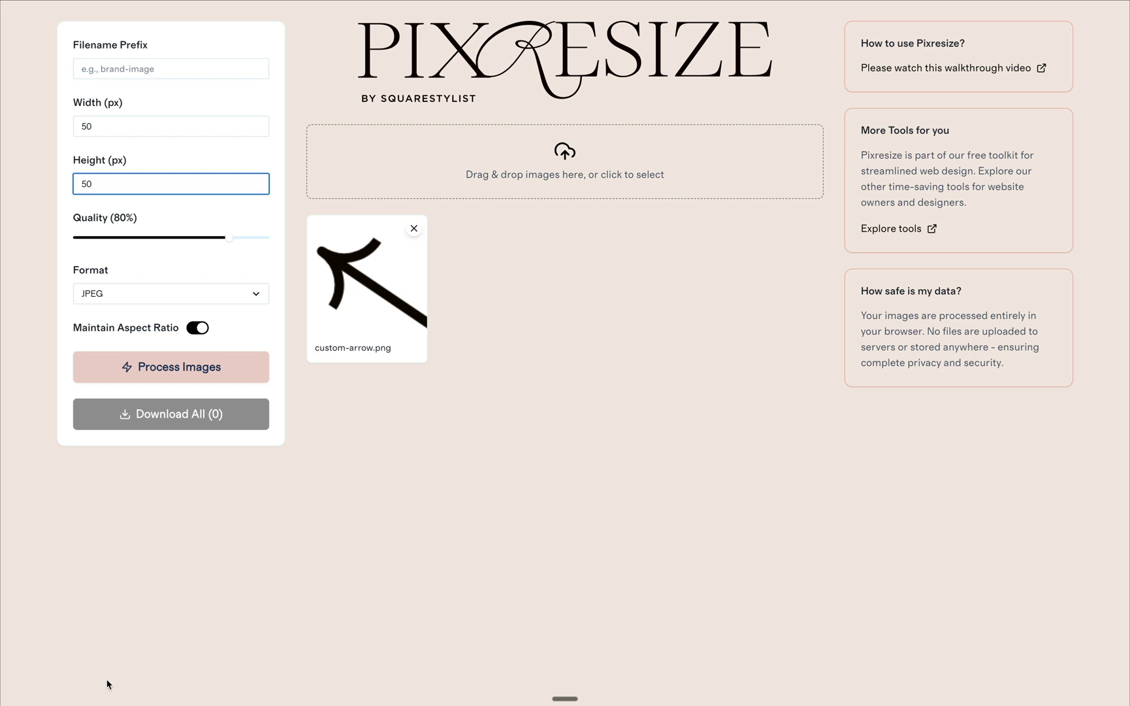
key("BackSpace")
key("BackSpace")
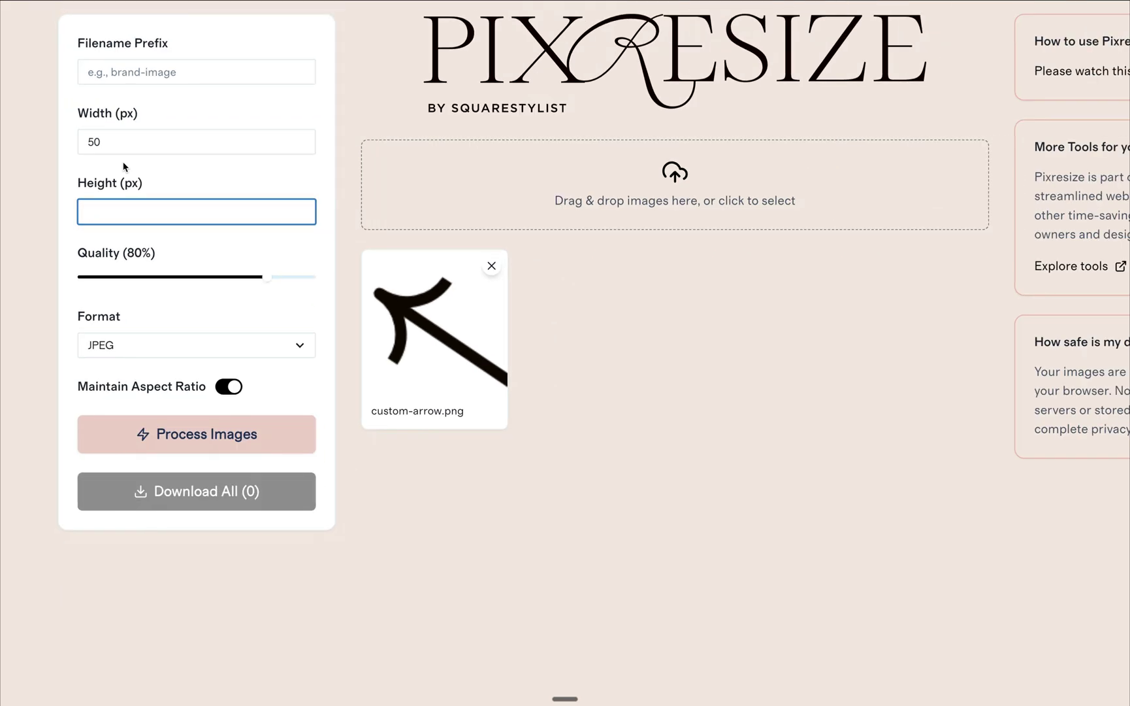
left_click(342, 326)
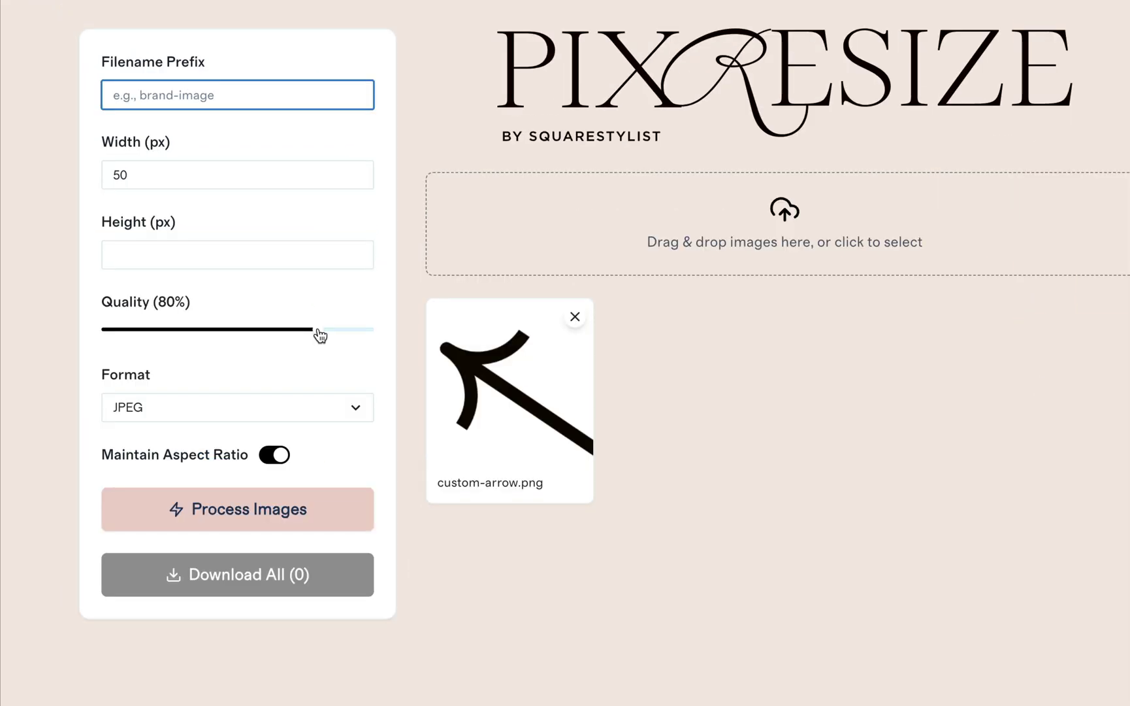
left_click_drag(333, 335, 447, 339)
left_click(349, 412)
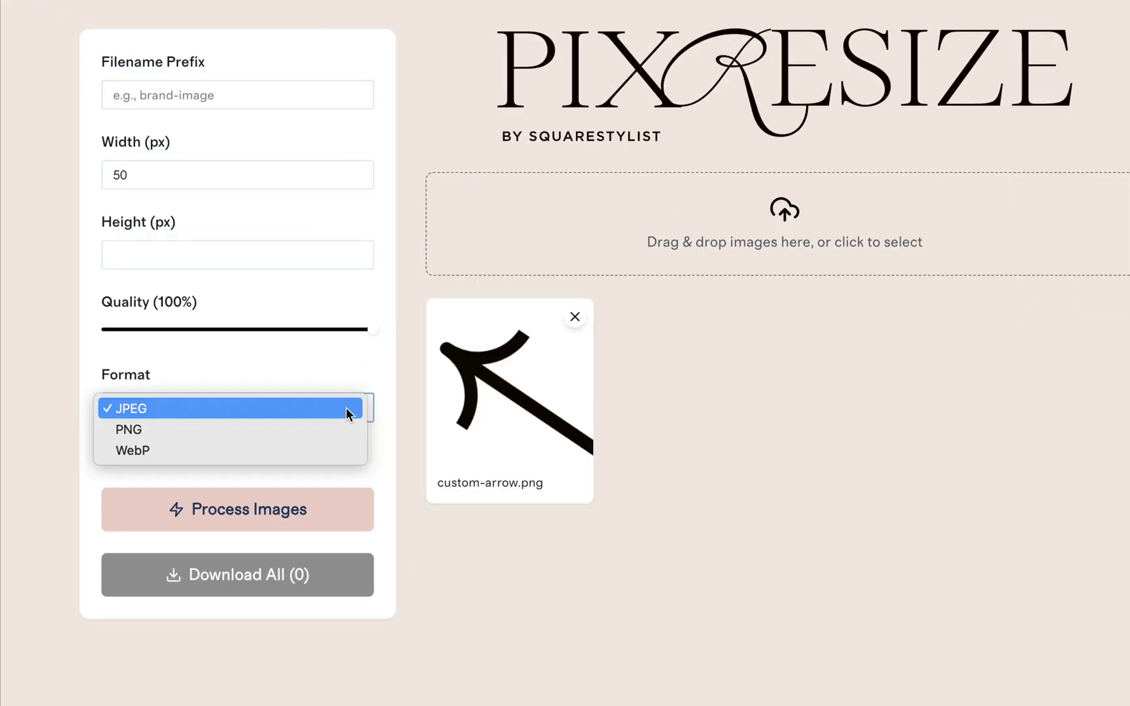
left_click(234, 429)
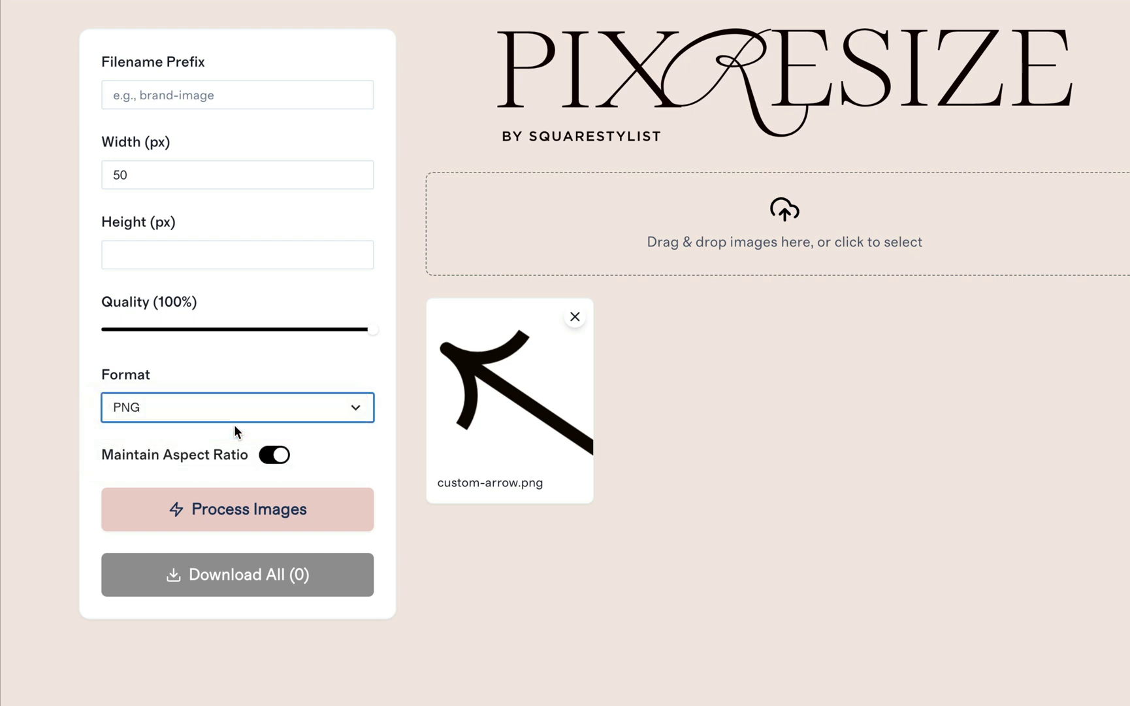
left_click(280, 511)
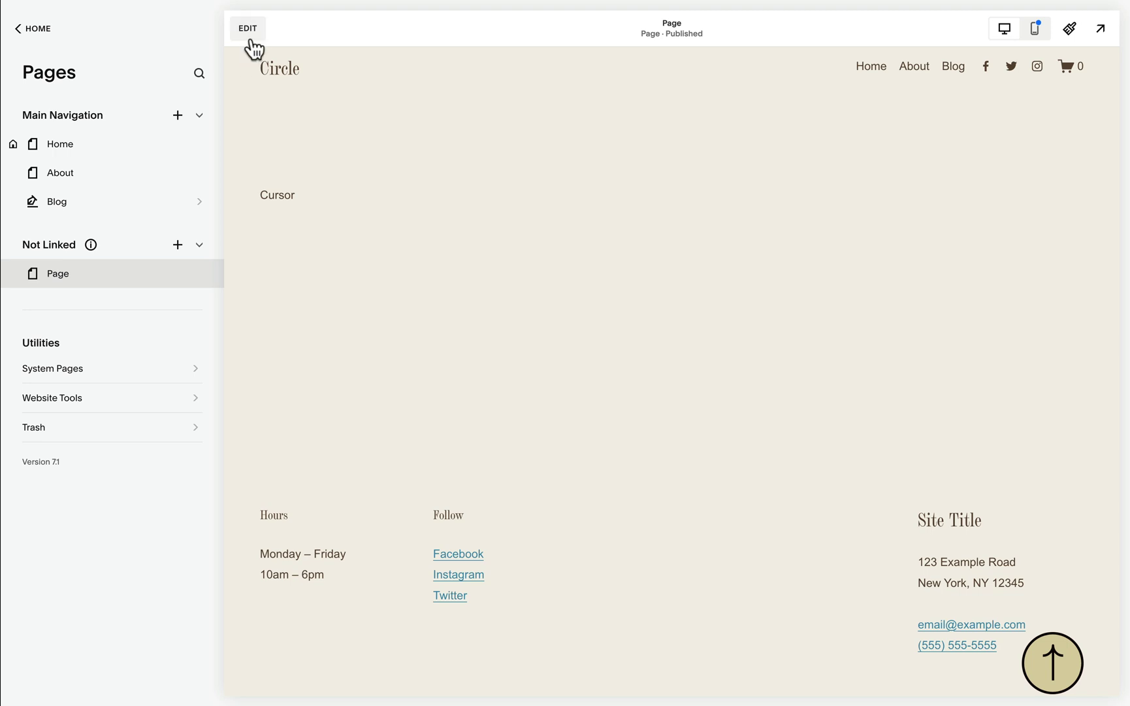
Link the word Cursor to a newly uploaded body-cursor.svg file.
left_click(249, 34)
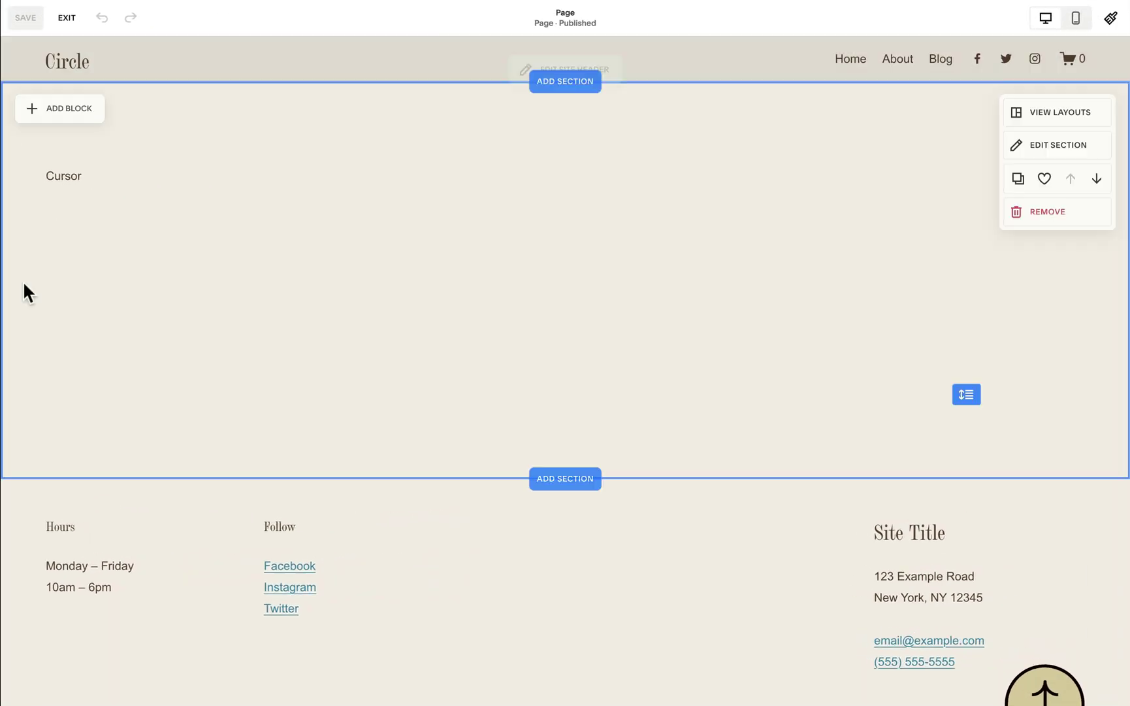
double_click(66, 178)
left_click(324, 139)
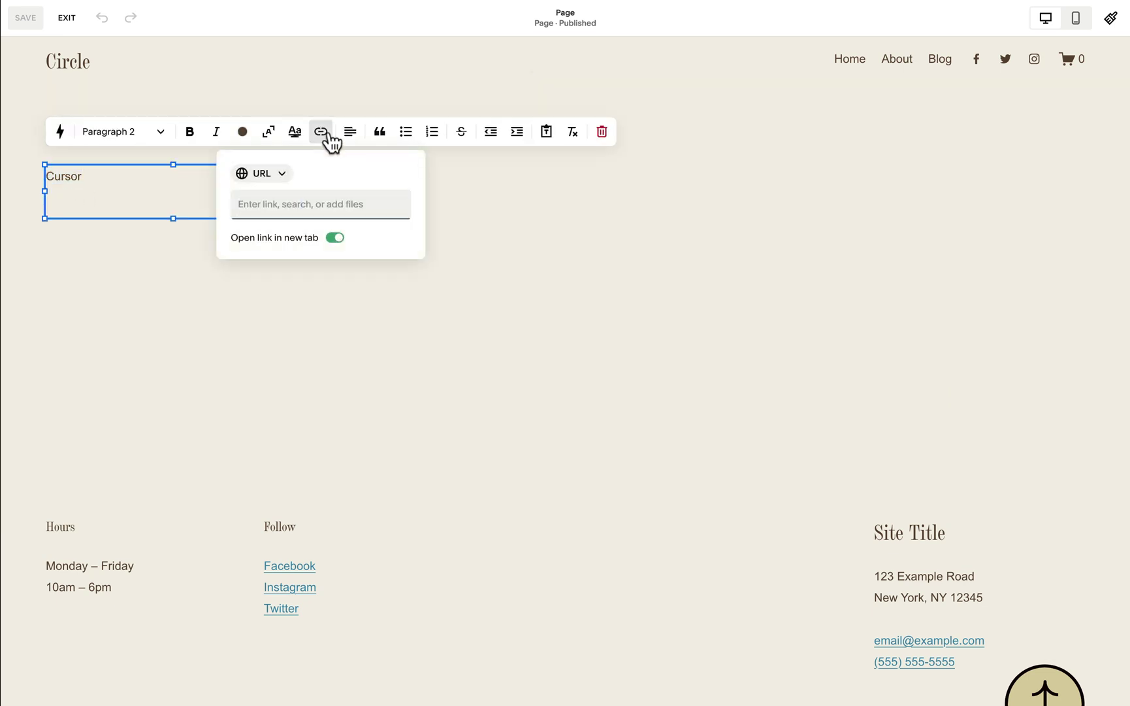
left_click(281, 174)
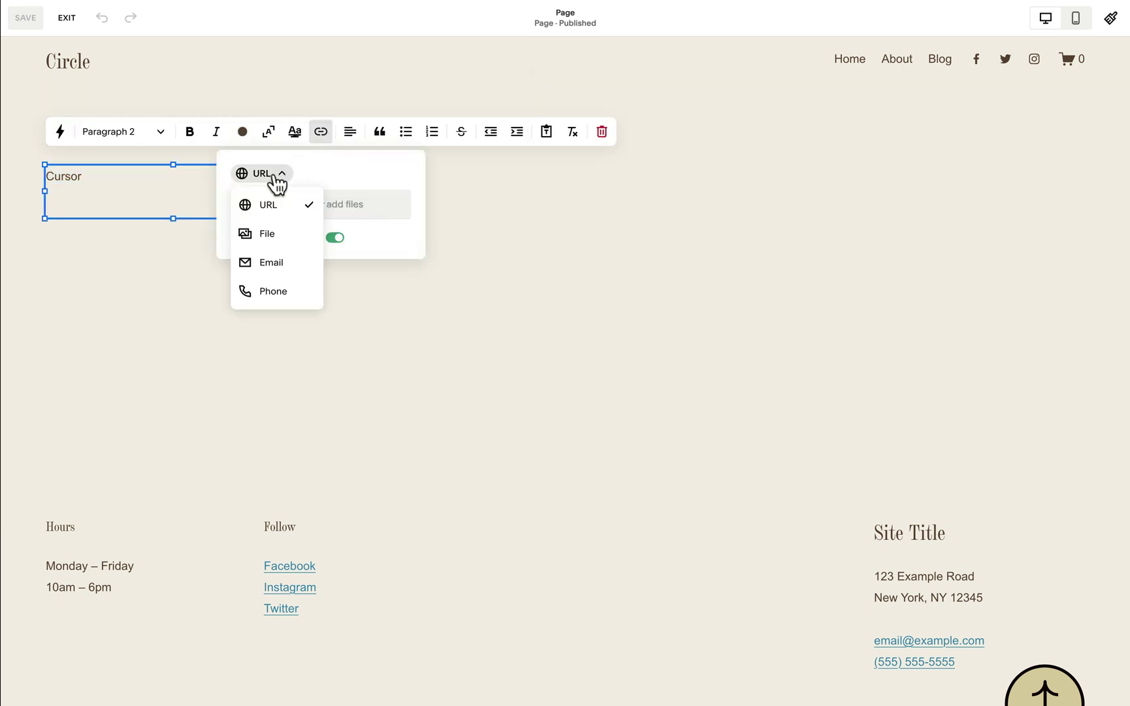
left_click(274, 234)
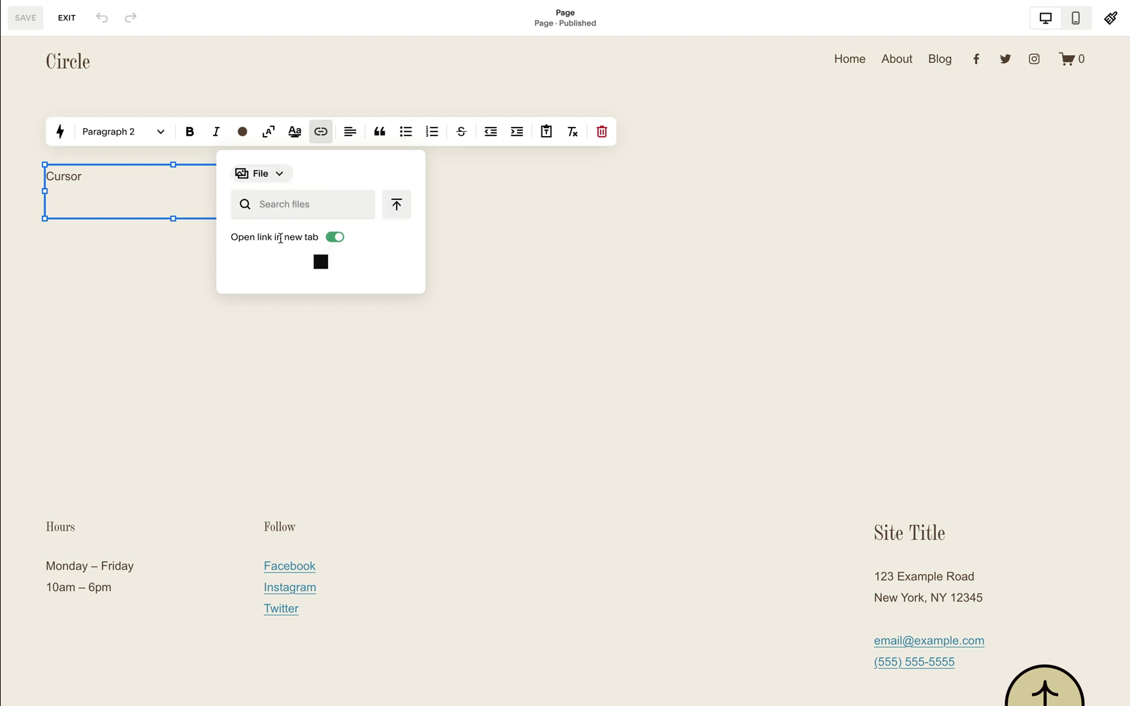
left_click(261, 202)
left_click(222, 119)
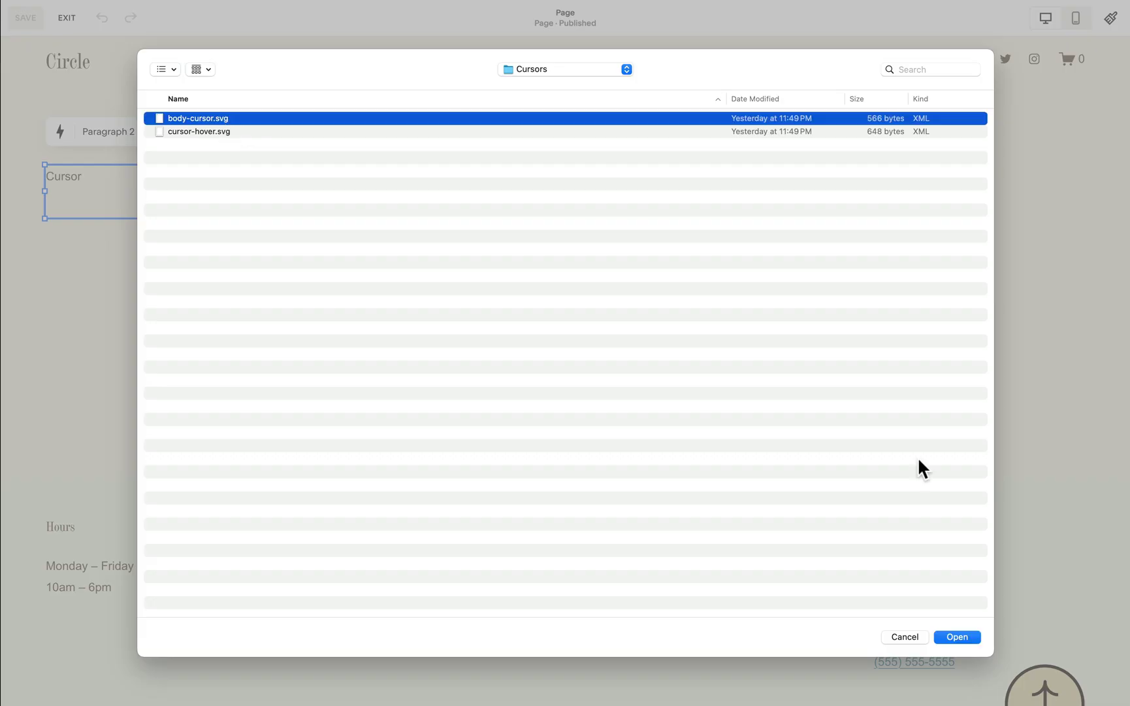
left_click(959, 637)
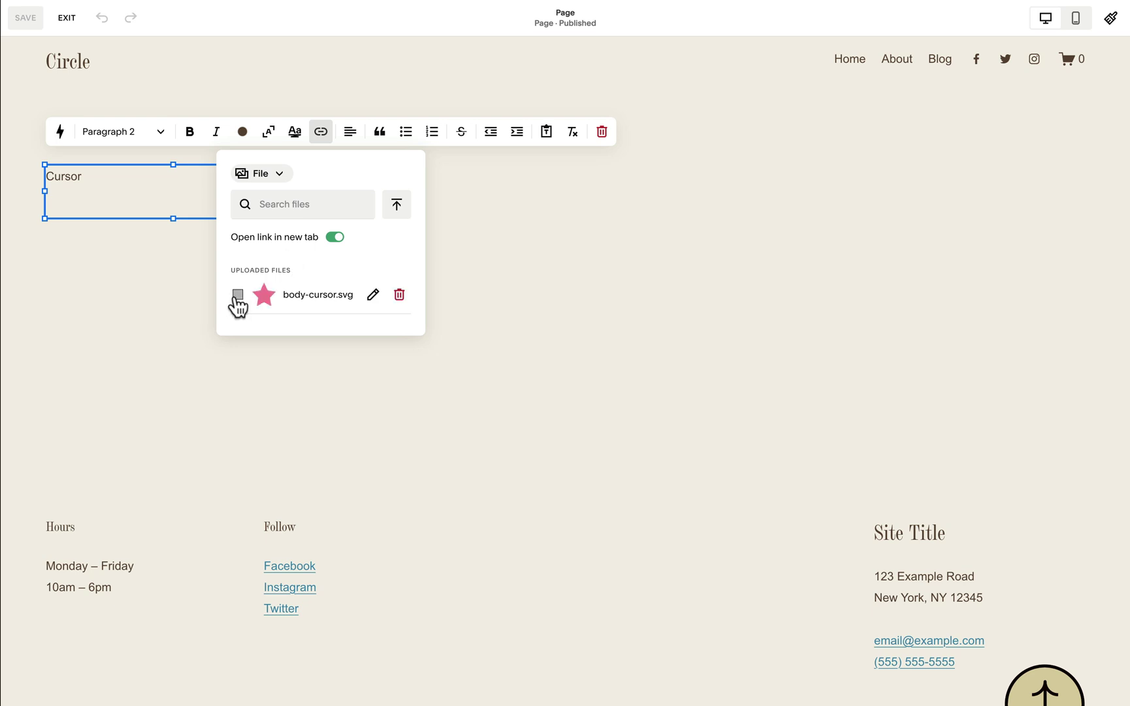
left_click(238, 294)
Save the page changes and exit editing.
left_click(199, 278)
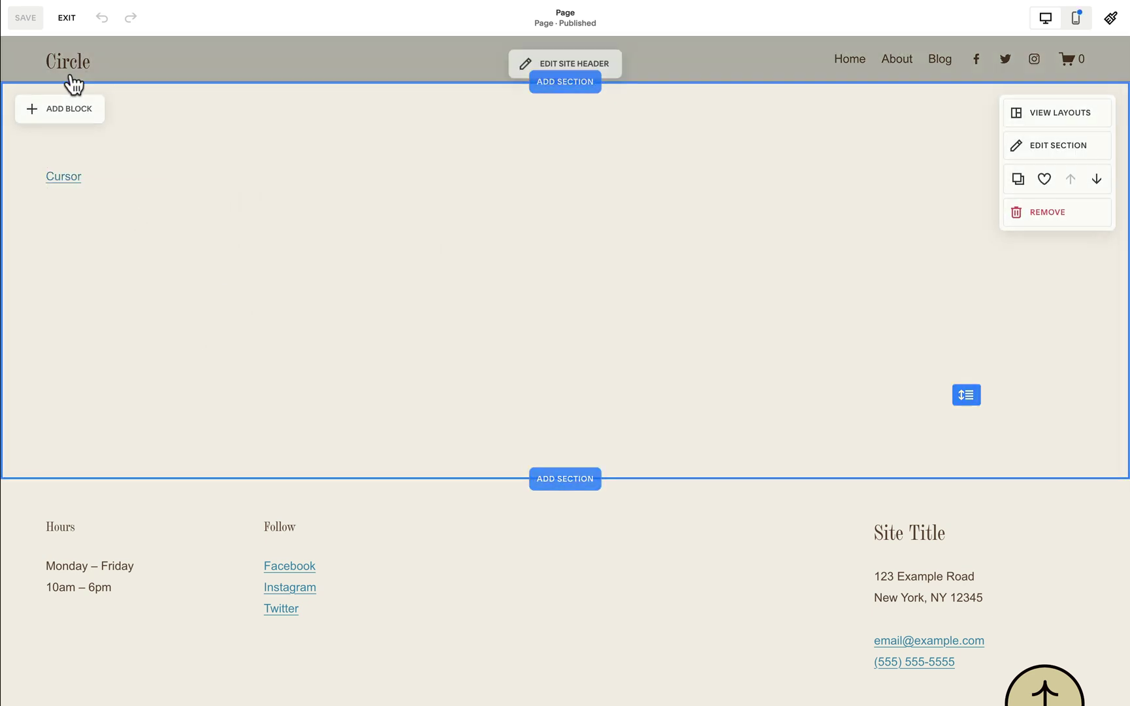
left_click(26, 22)
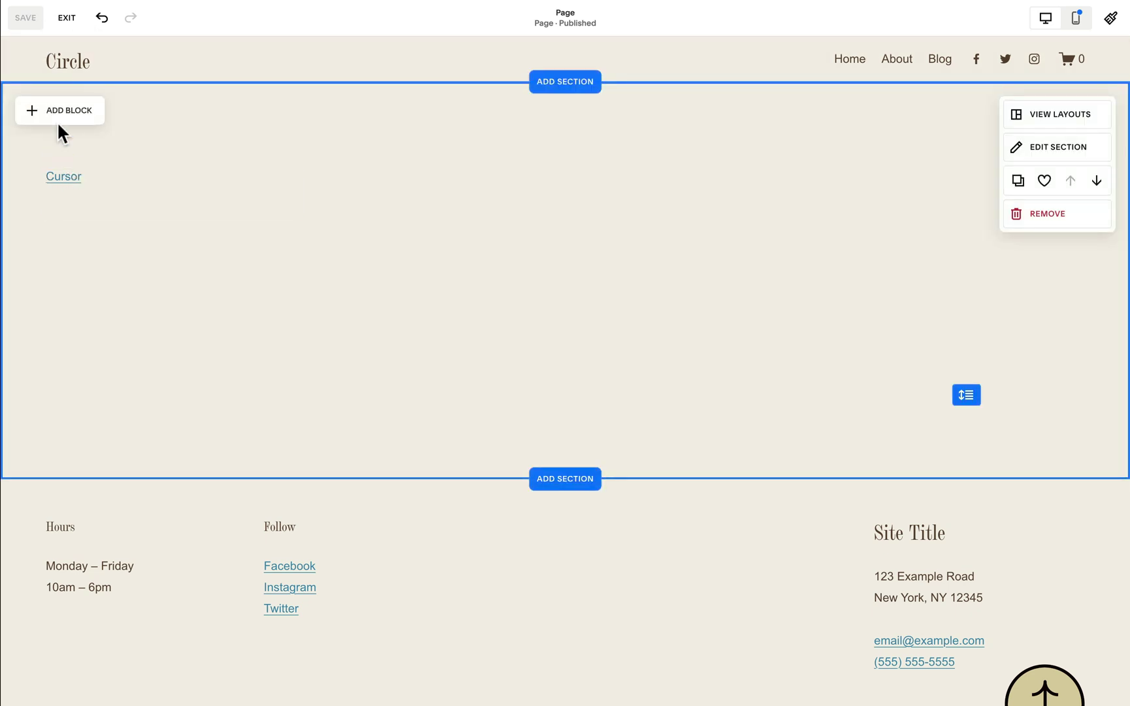
left_click(73, 29)
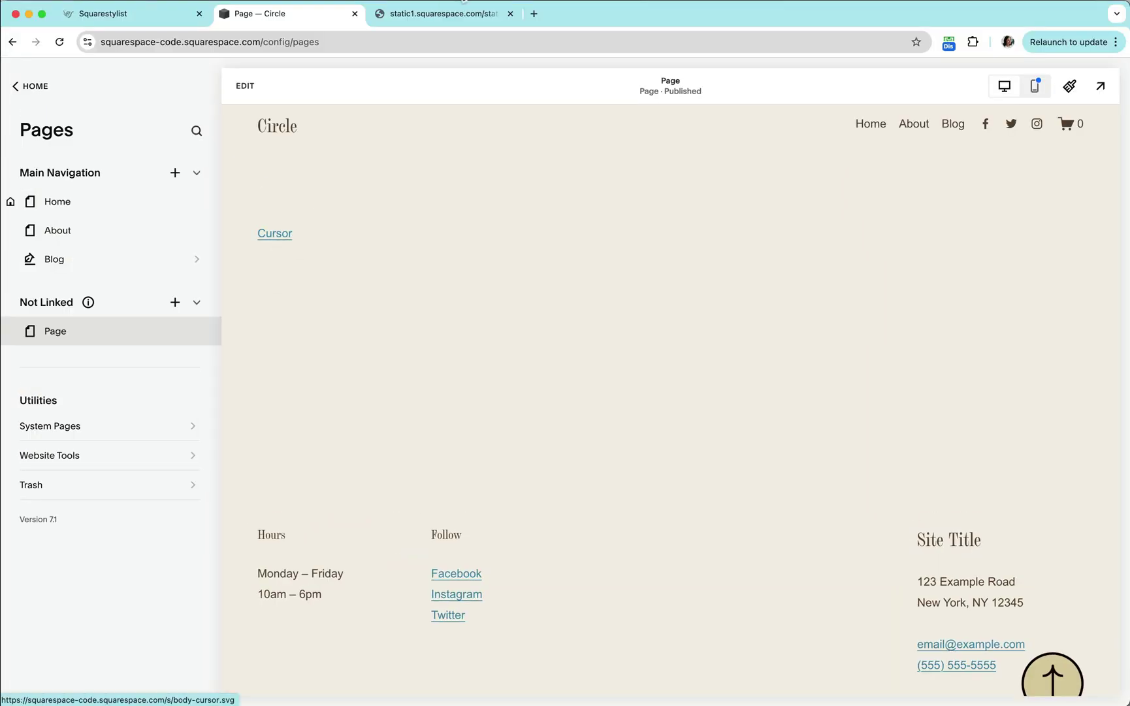
View the star SVG at its static1.squarespace.com address, then return to the site editor.
left_click(450, 14)
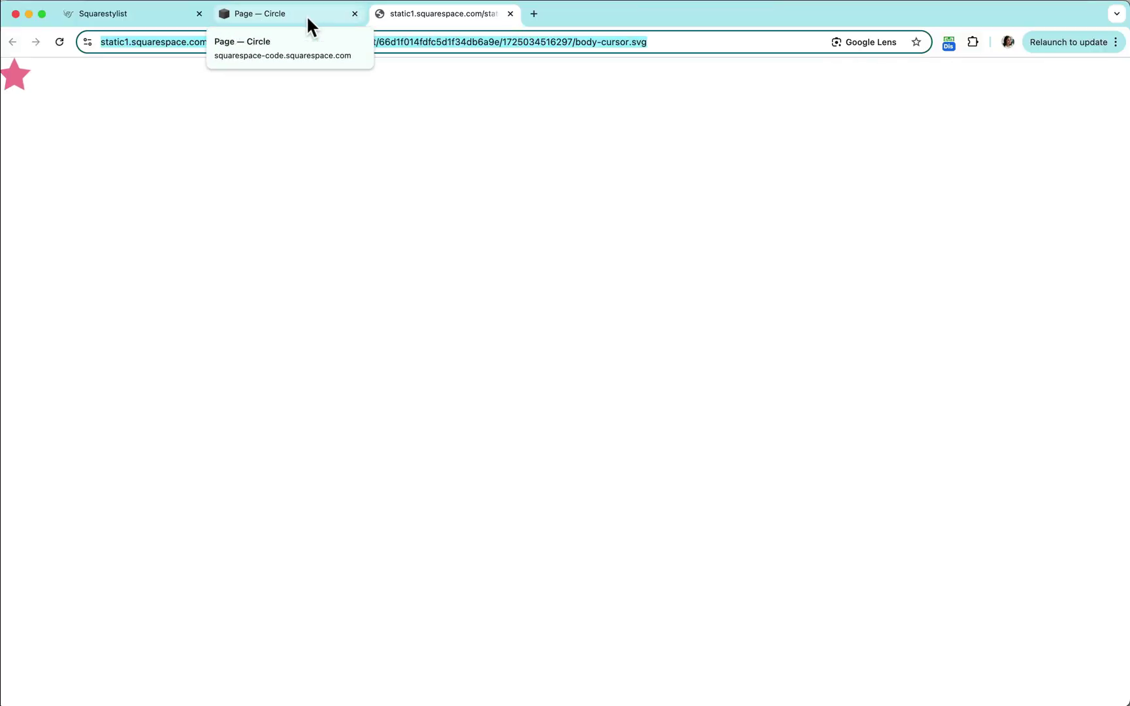
left_click(309, 26)
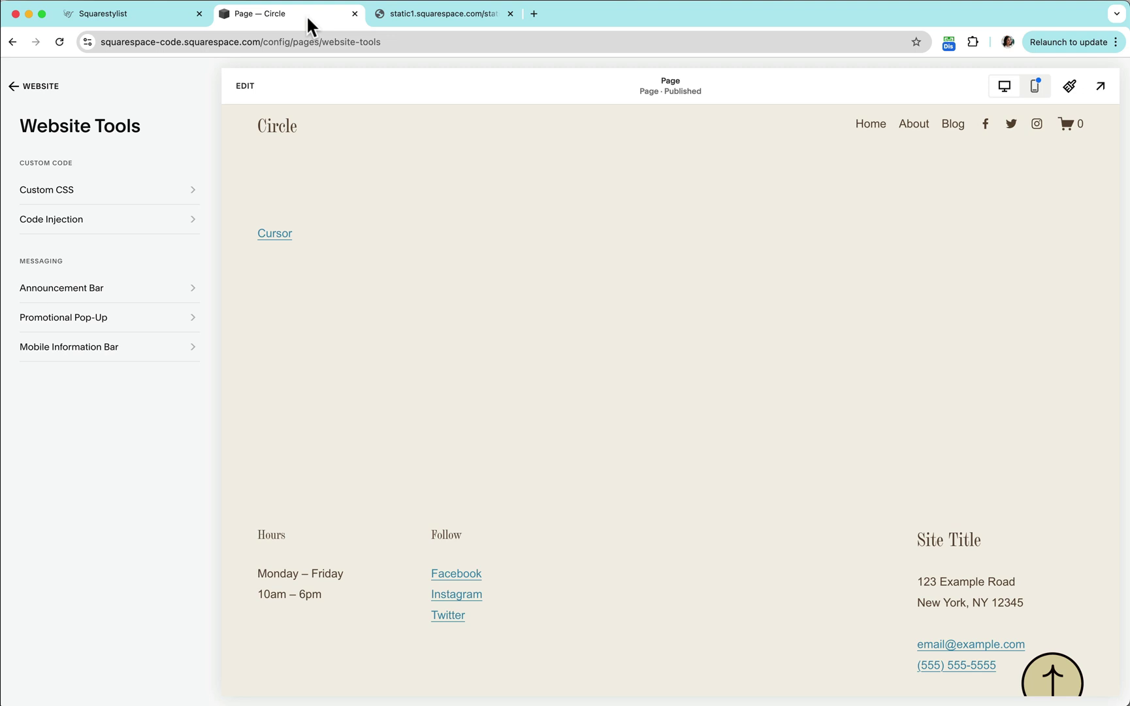
Open Custom CSS via a 'css' search and paste the body:not(.sqs-edit-mode-active) cursor rule.
key("slash")
type("c")
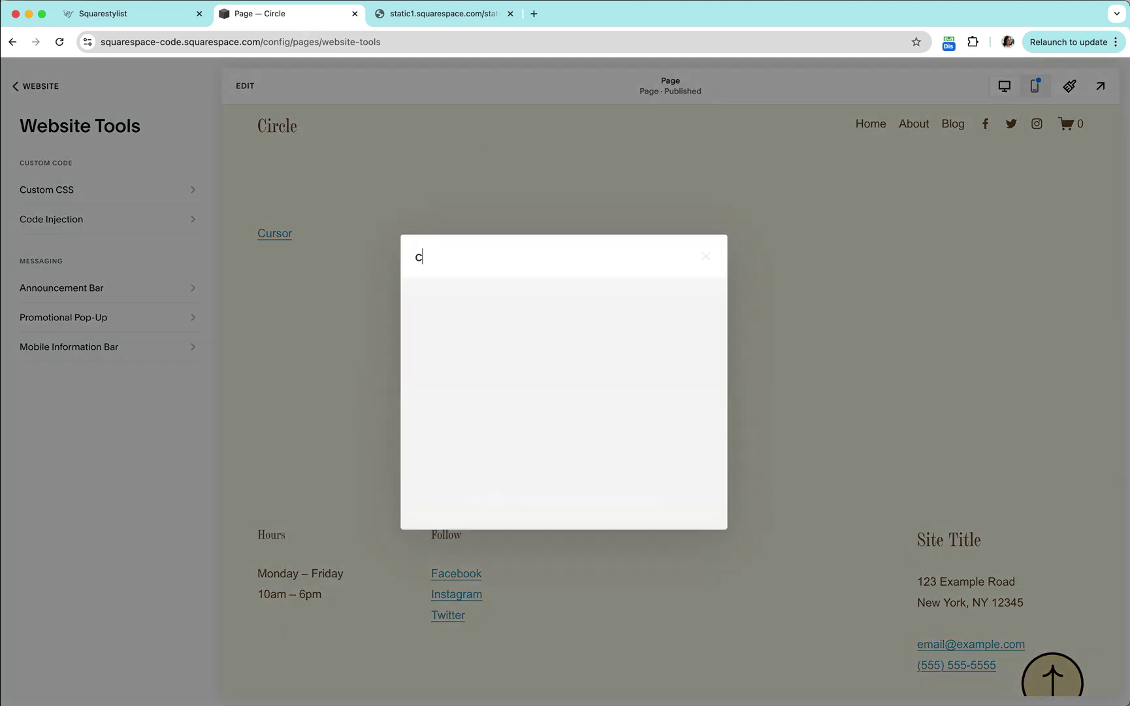
type("ss")
left_click(544, 399)
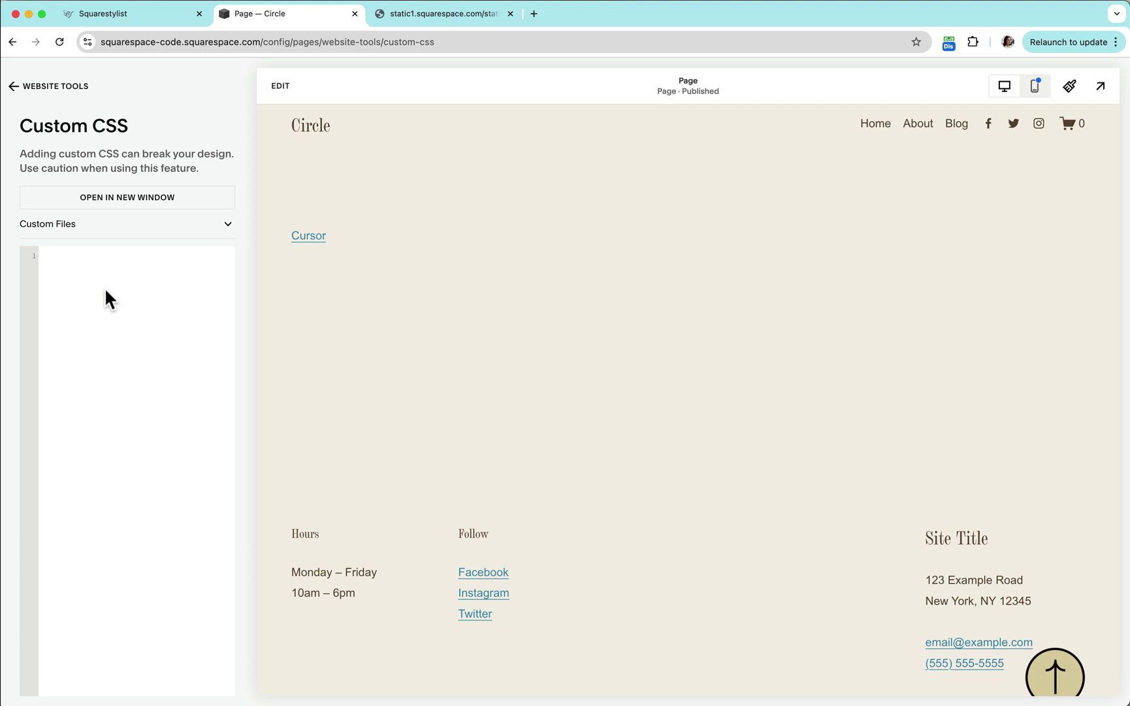
type("body:not(.sqs-edit-mode-active) {   cursor:url(\"\"), auto; }")
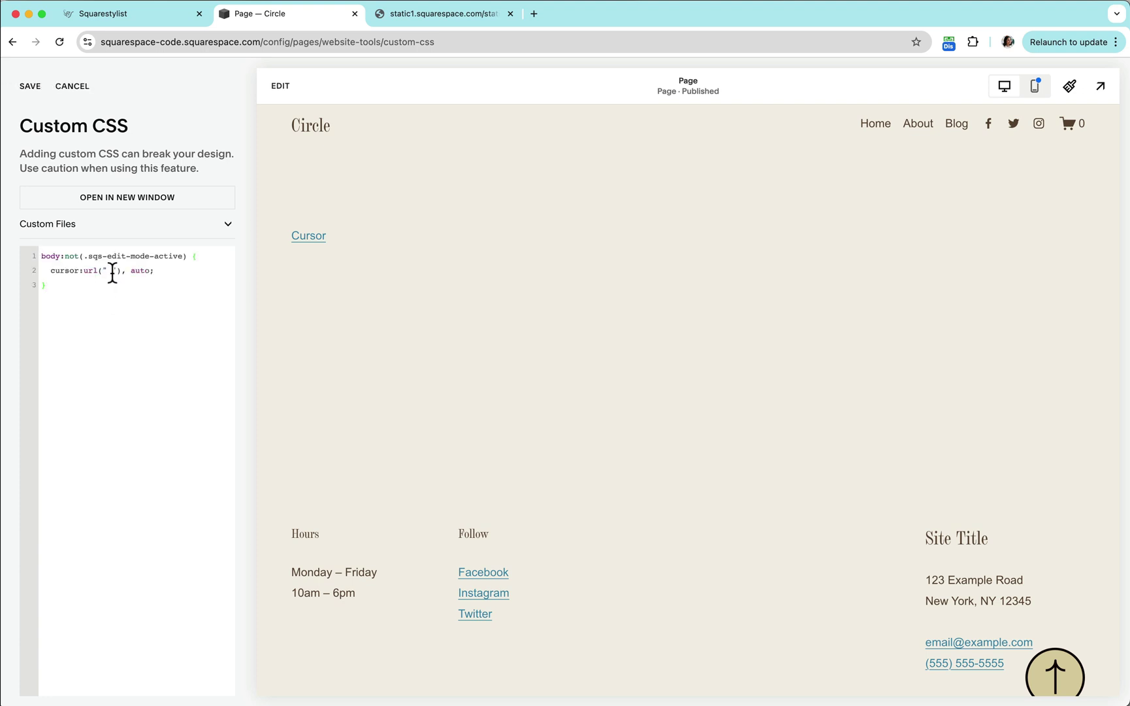
Fill the rule's url("") with the star SVG address and save the CSS.
left_click(443, 14)
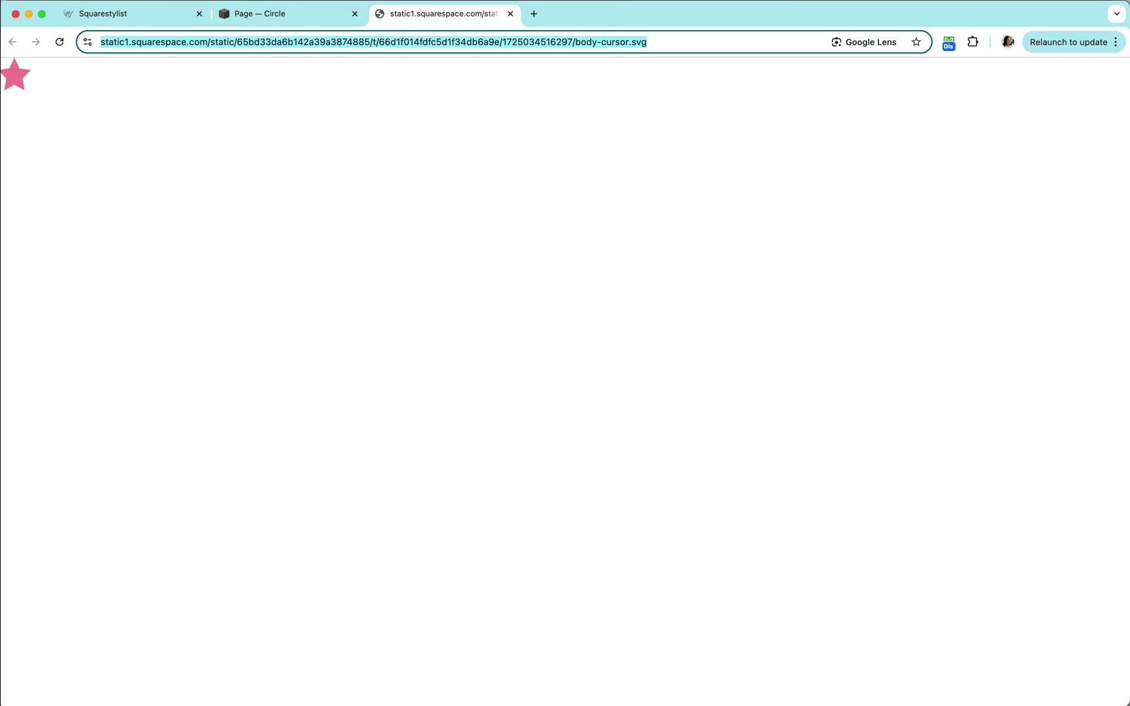
left_click(252, 14)
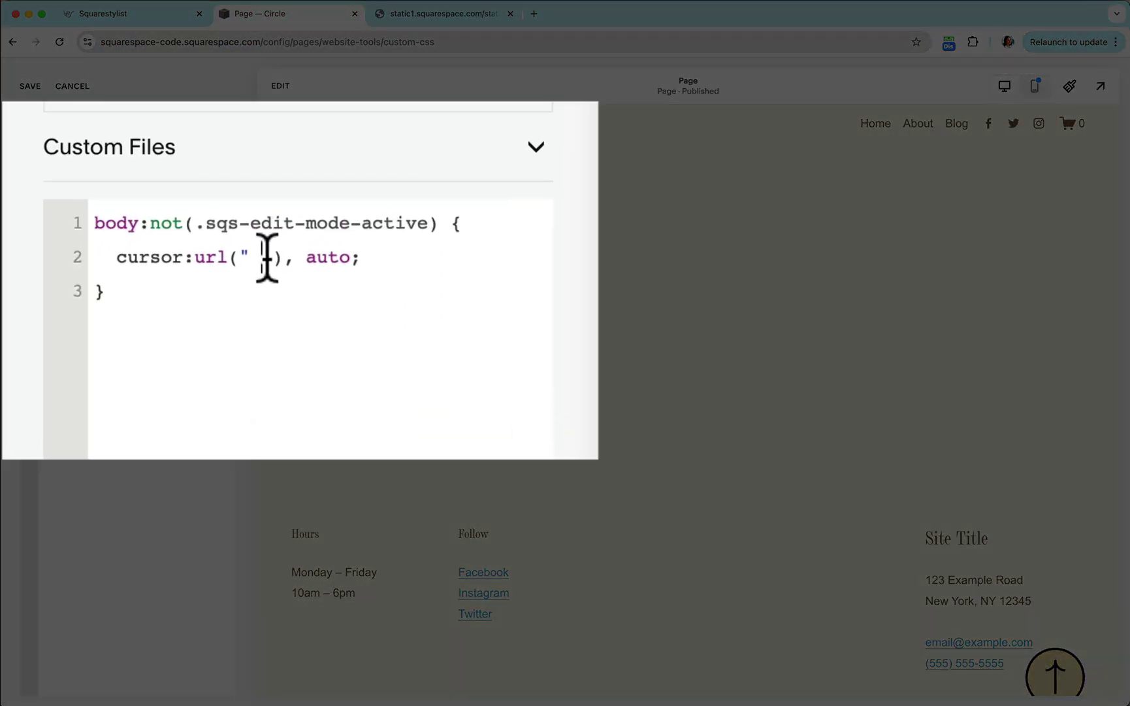
left_click(267, 257)
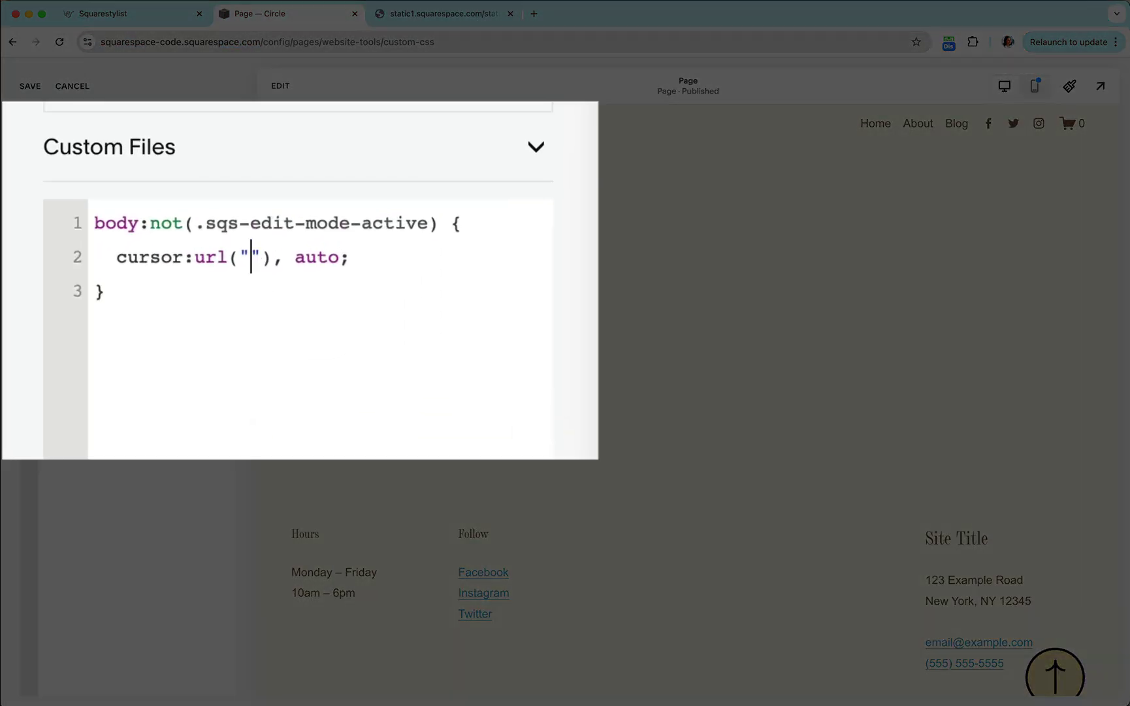
key("super+v")
left_click(30, 87)
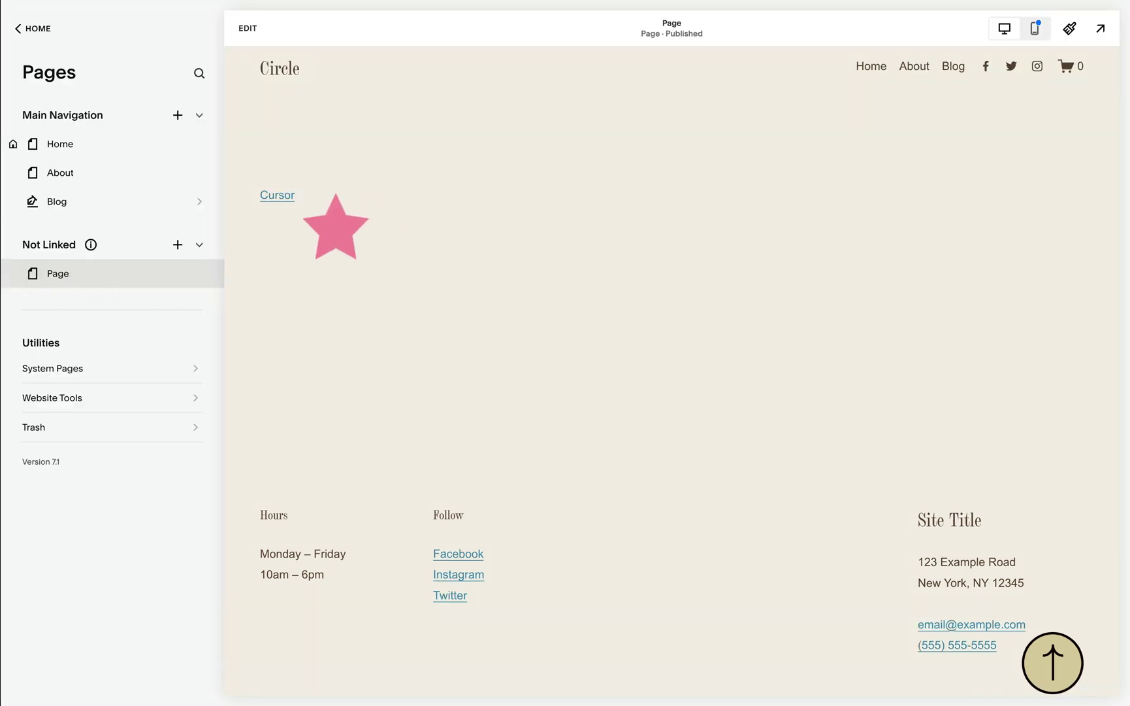
Delete the unlinked test page.
left_click(13, 273)
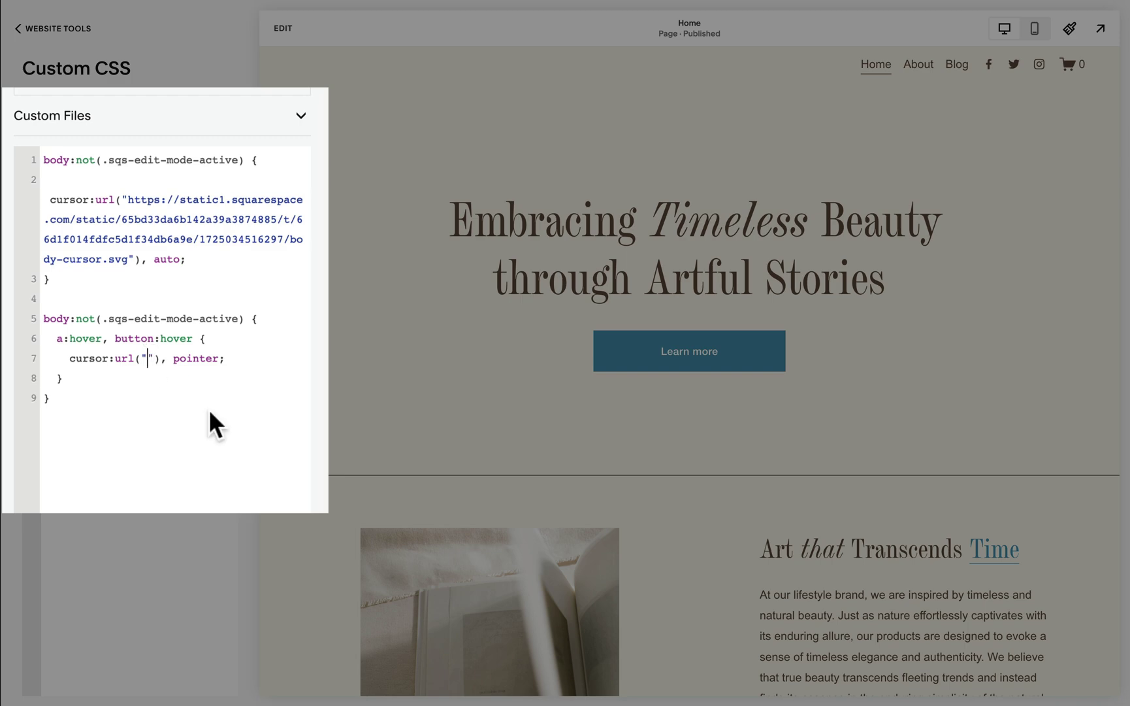
Paste the cursor-hover.svg address into the hover rule's url("") and save.
key("ctrl+v")
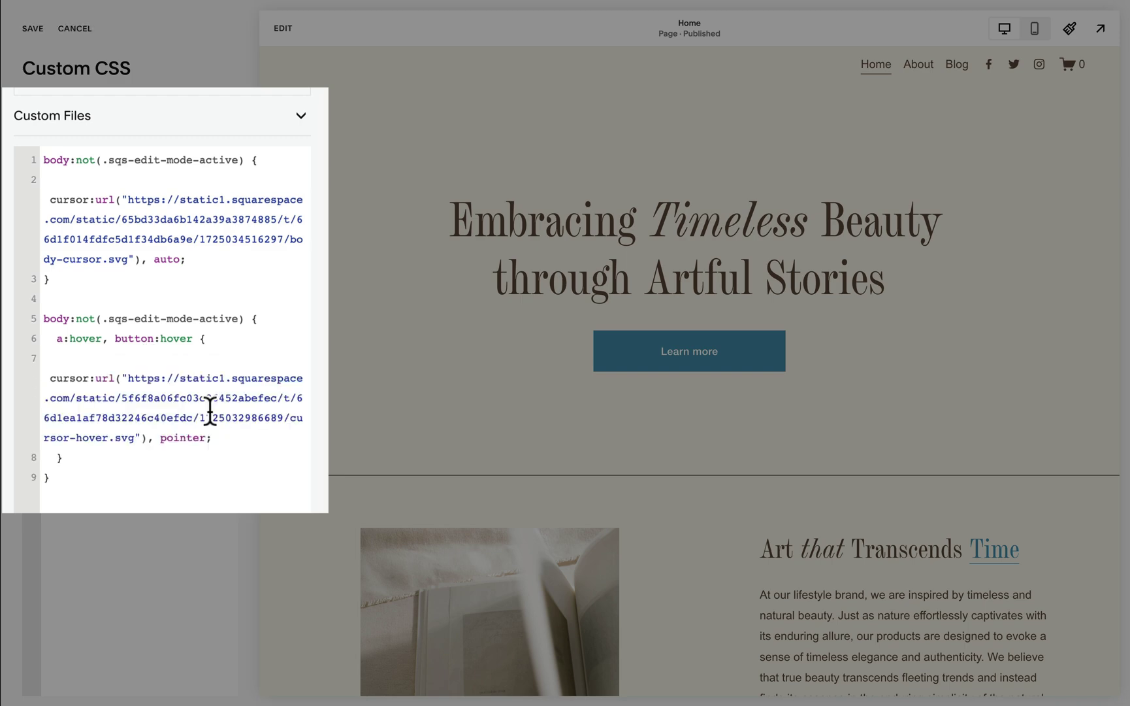
key("super+s")
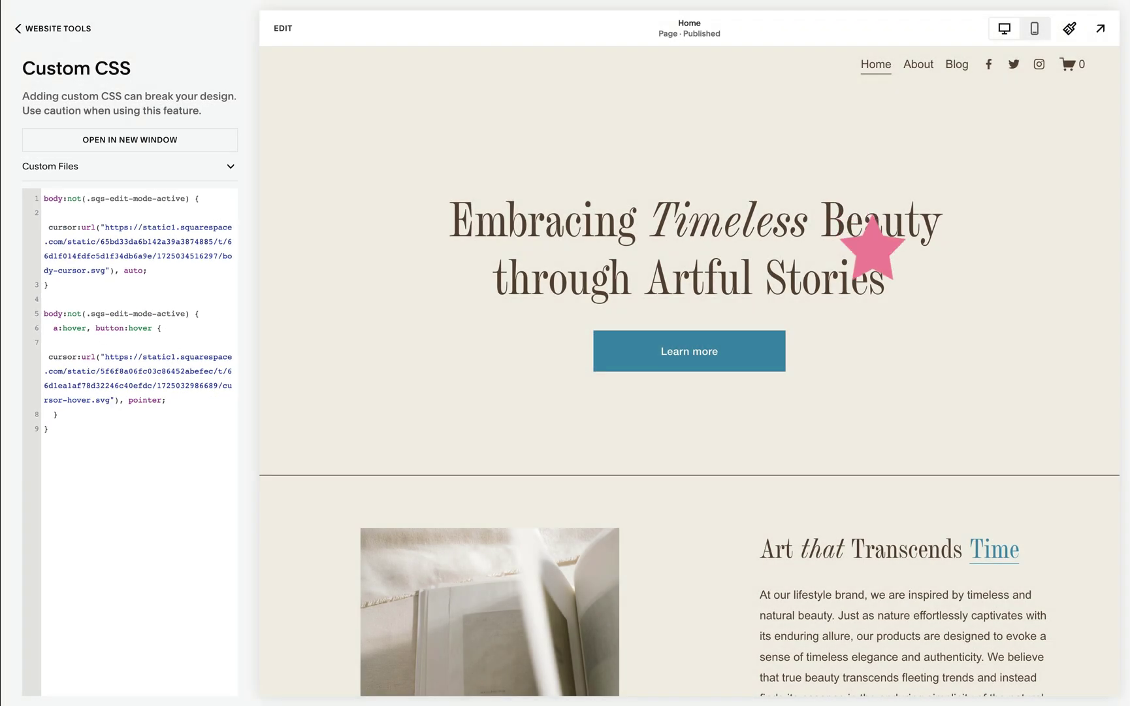